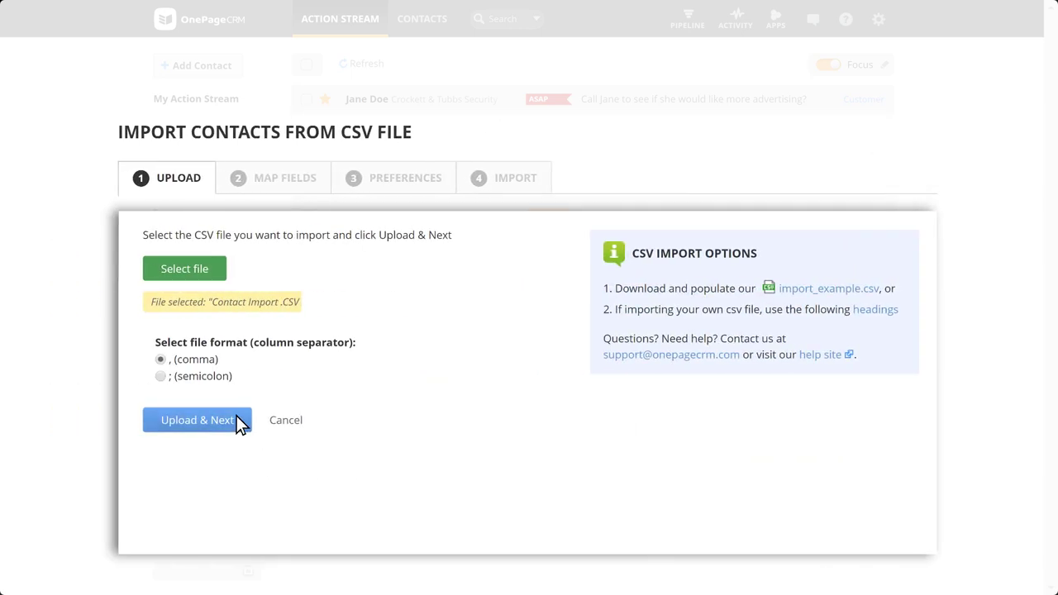
# Upload the contacts CSV and accept the default field mapping
pyautogui.click(238, 421)
pyautogui.scroll(-10, 126, 429)
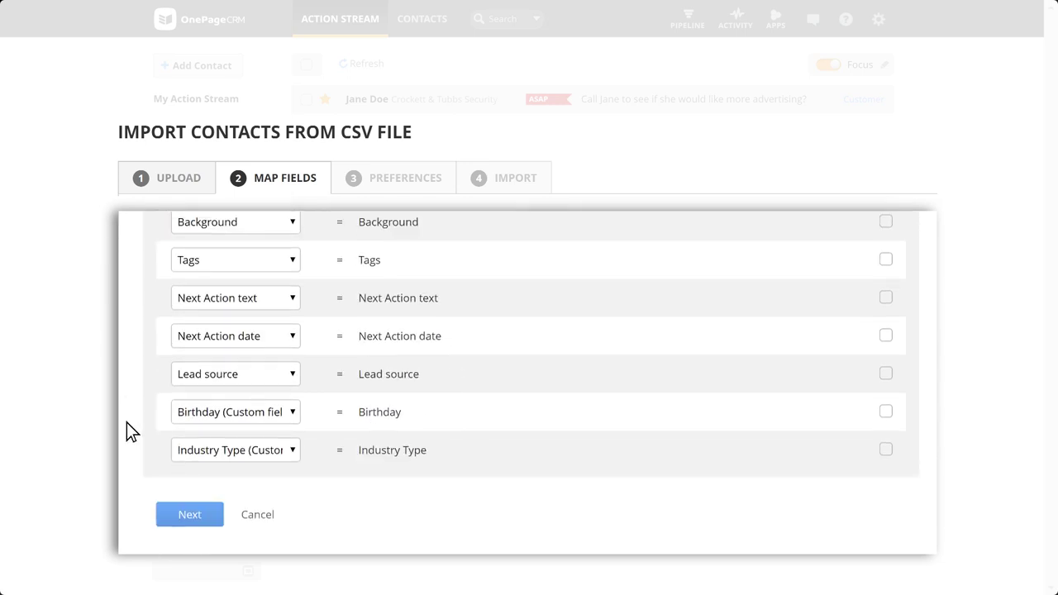
pyautogui.click(206, 518)
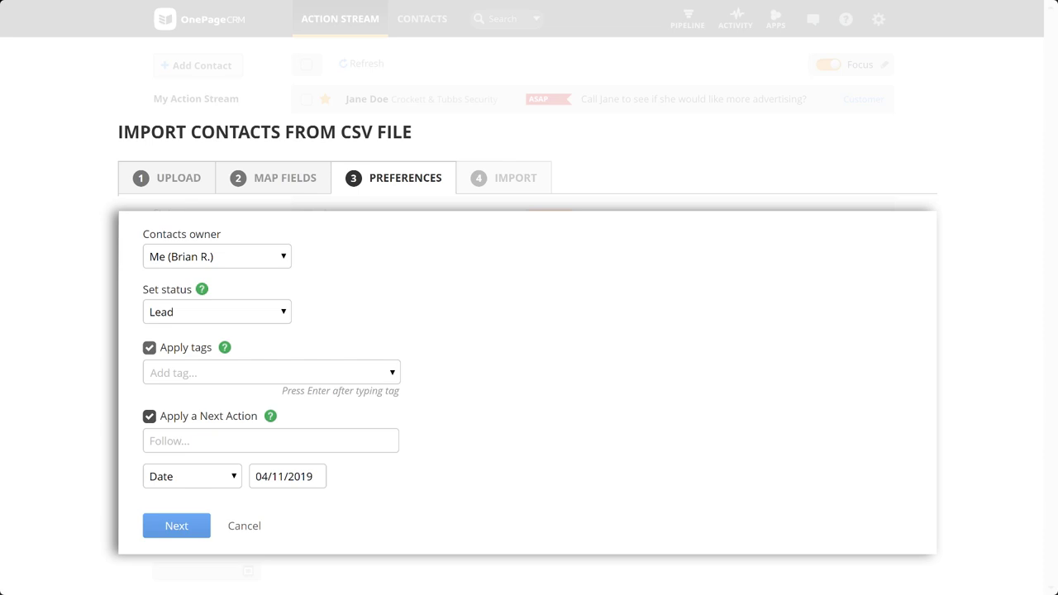
# Tag the contacts Expo 101 with next action 'Follow up with introduction email', then import them
pyautogui.write('Expo 101')
pyautogui.press('Return')
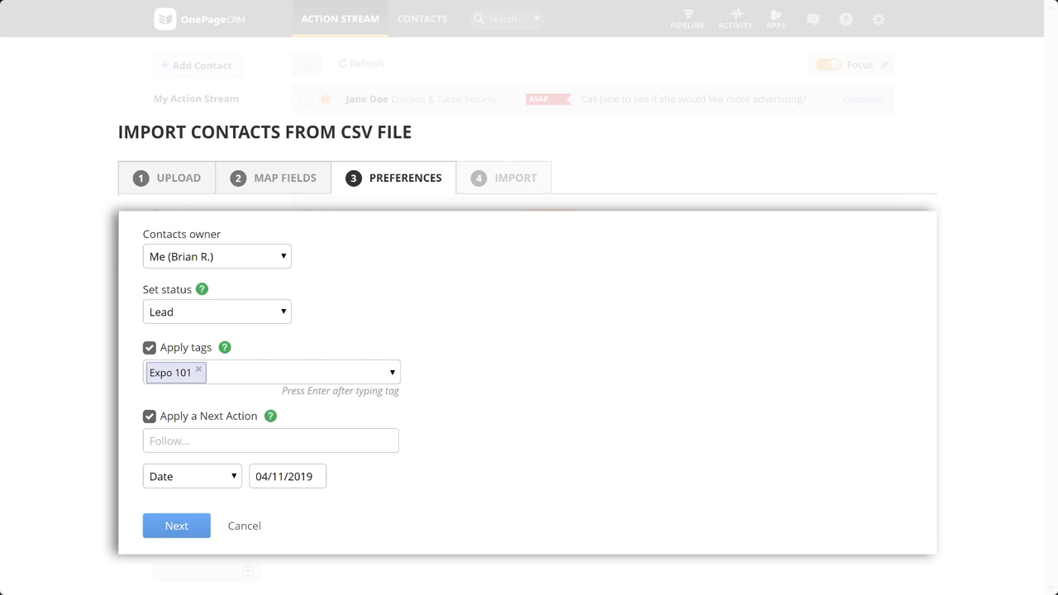
pyautogui.write('Follow up with introduction email')
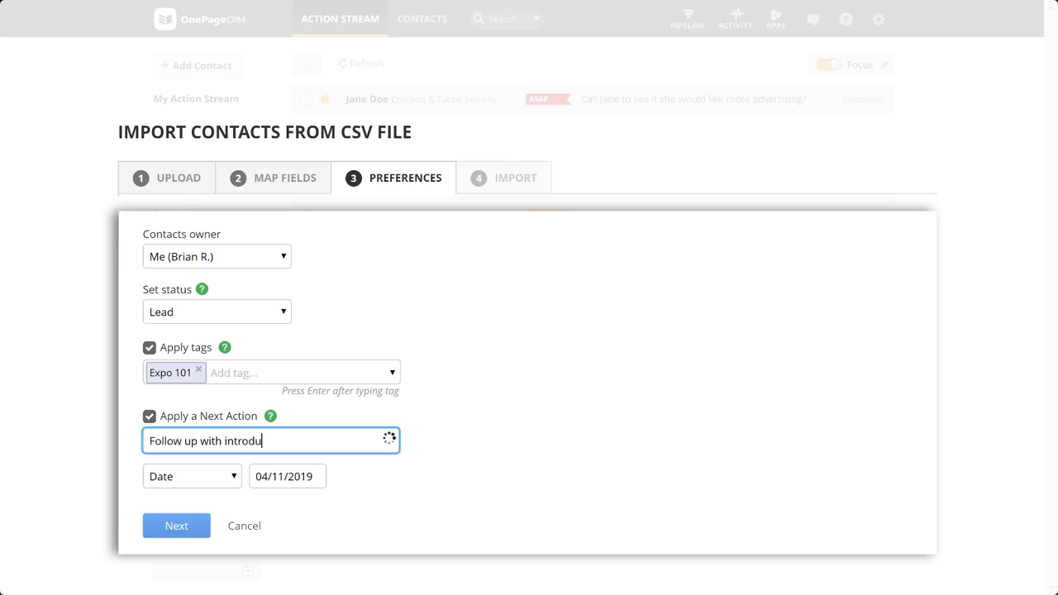
pyautogui.click(199, 525)
pyautogui.click(192, 487)
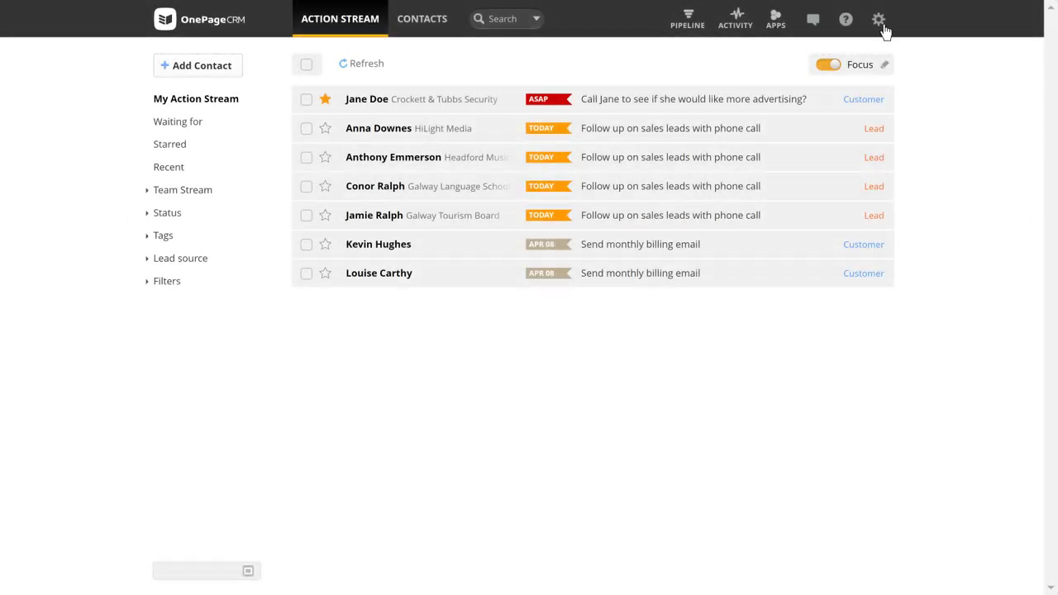
# From Import and Export, open the Contacts CSV import, download import_example.csv, and list the accepted headings
pyautogui.click(883, 25)
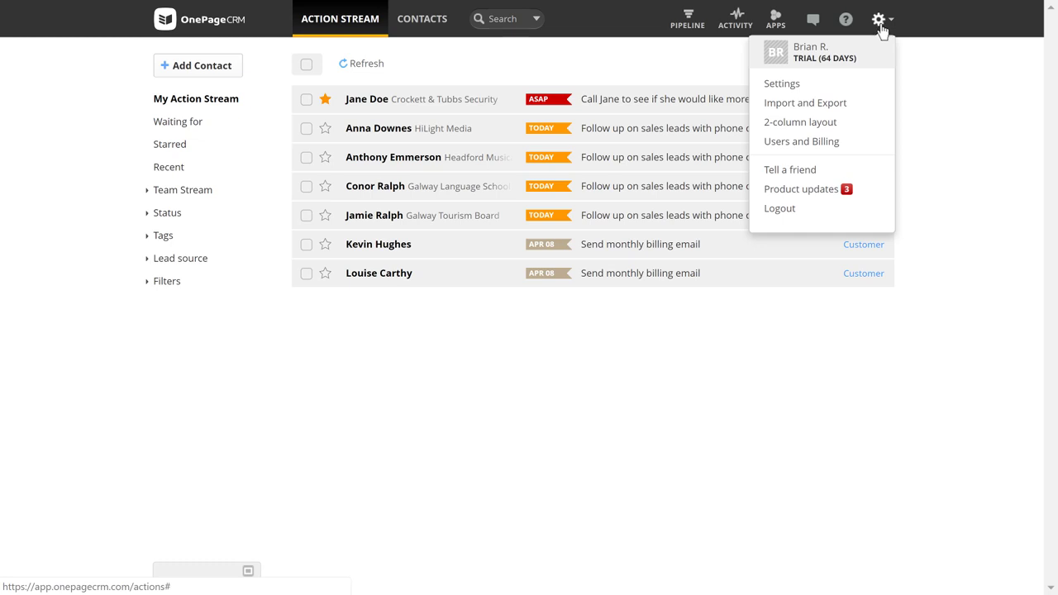
pyautogui.click(859, 106)
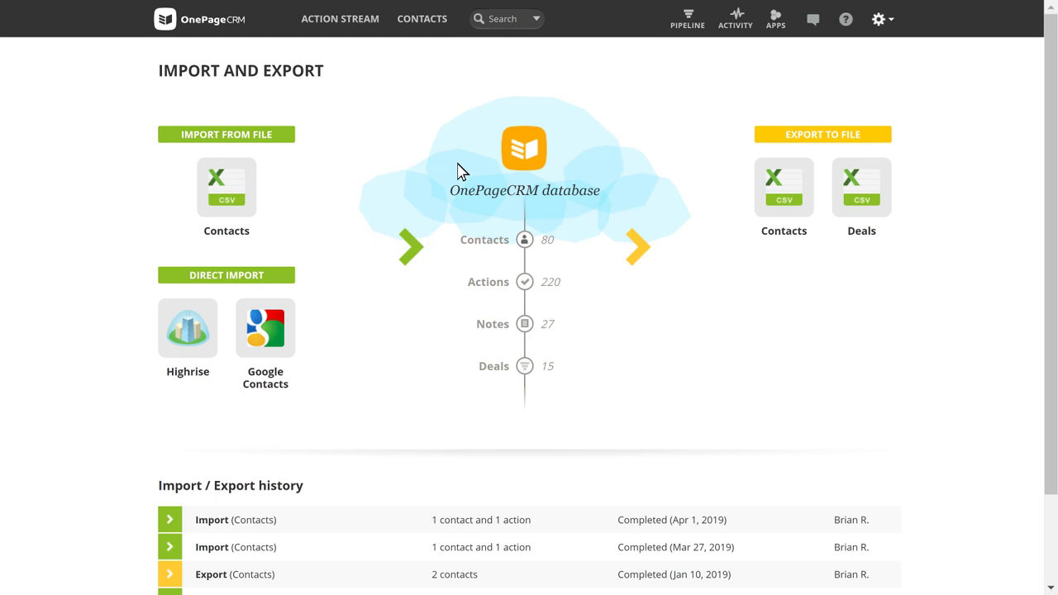
pyautogui.click(231, 205)
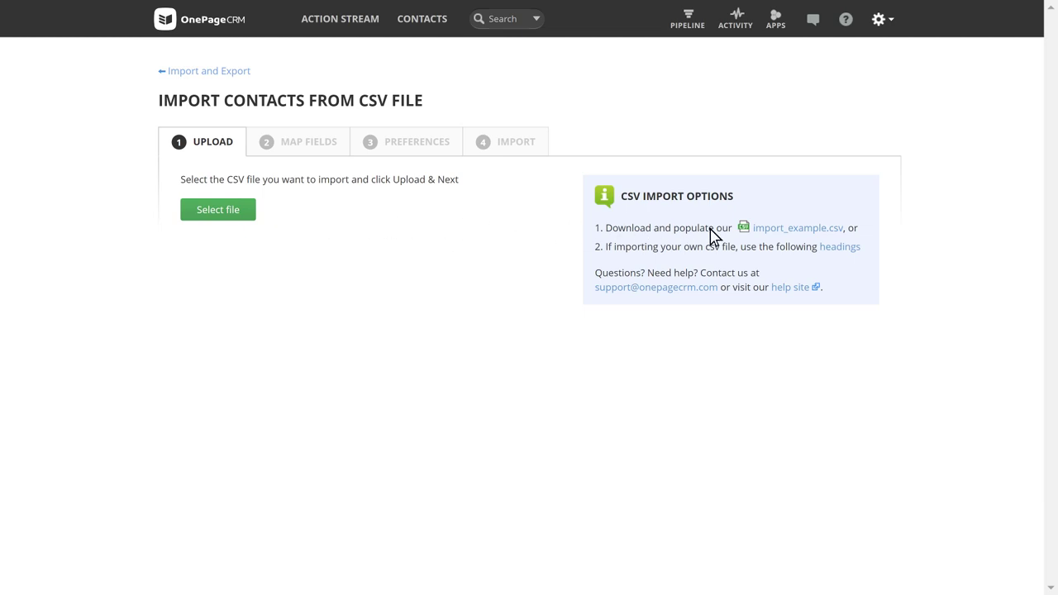
pyautogui.click(798, 228)
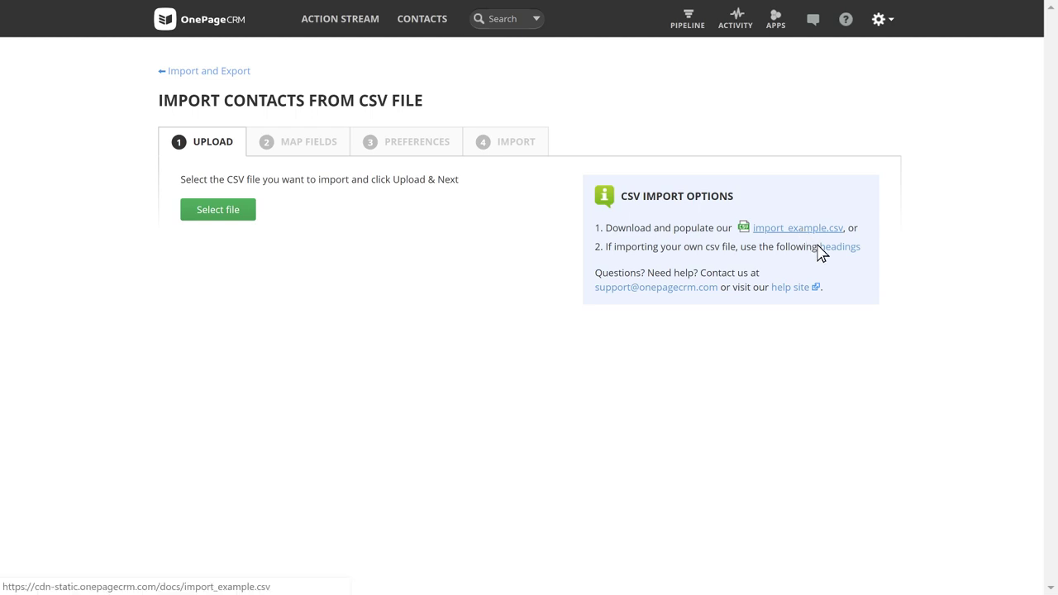
pyautogui.click(826, 248)
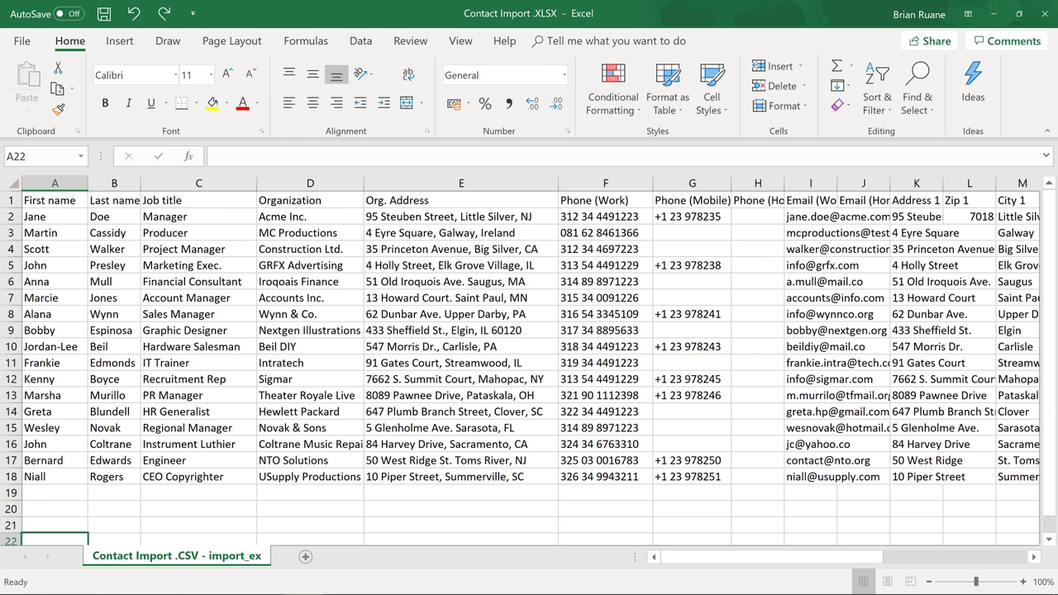
pyautogui.click(114, 183)
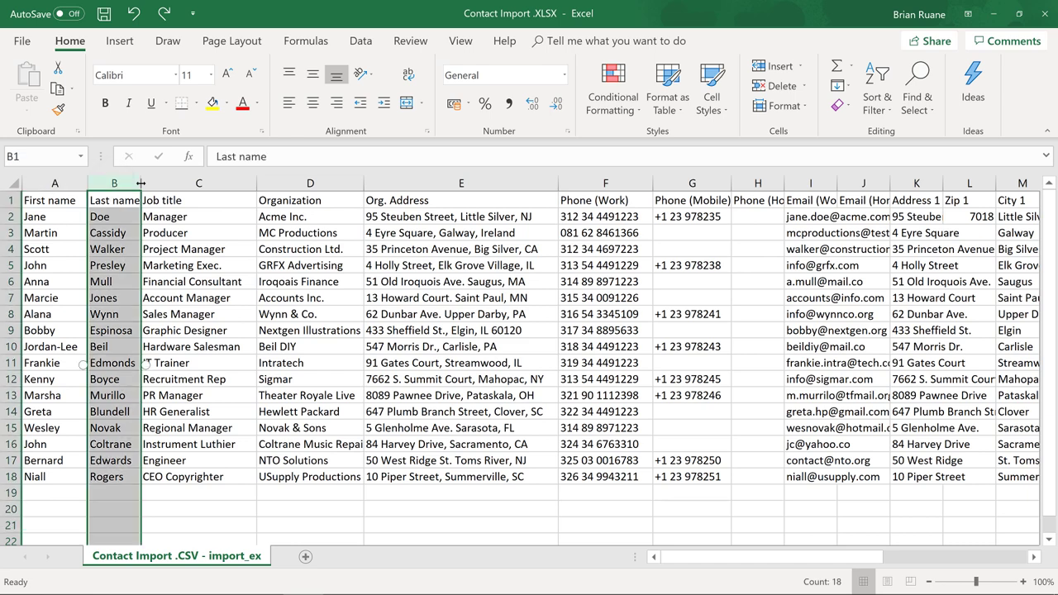
pyautogui.click(310, 183)
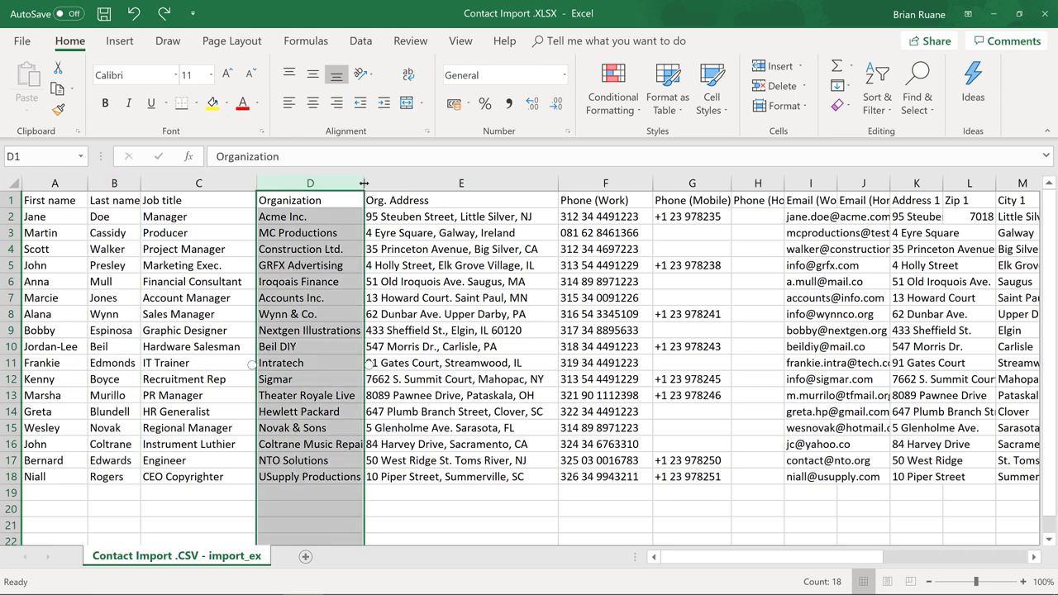
pyautogui.click(461, 200)
pyautogui.click(605, 200)
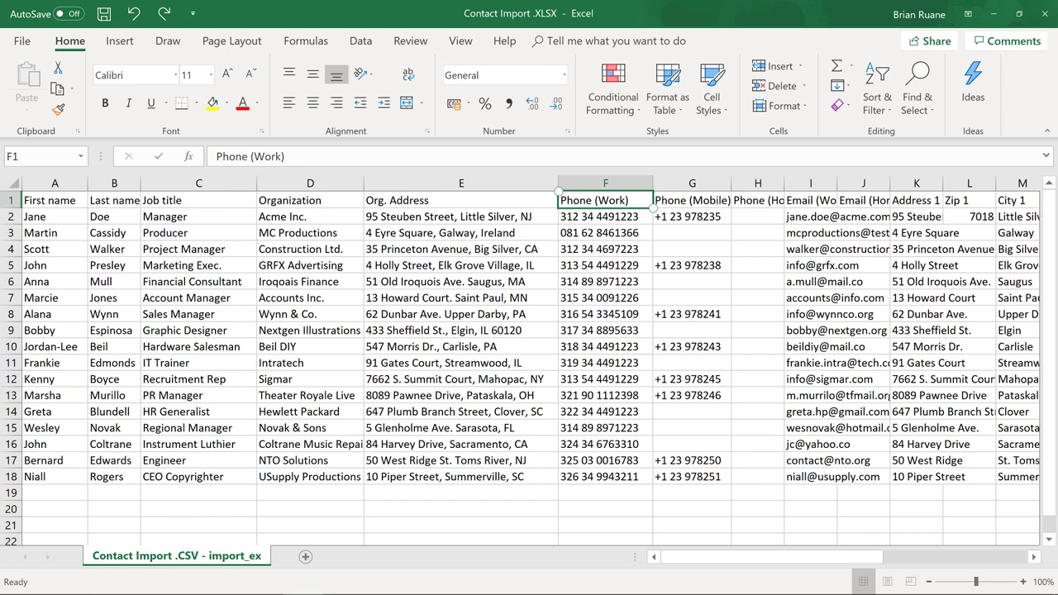
pyautogui.click(692, 200)
pyautogui.click(757, 200)
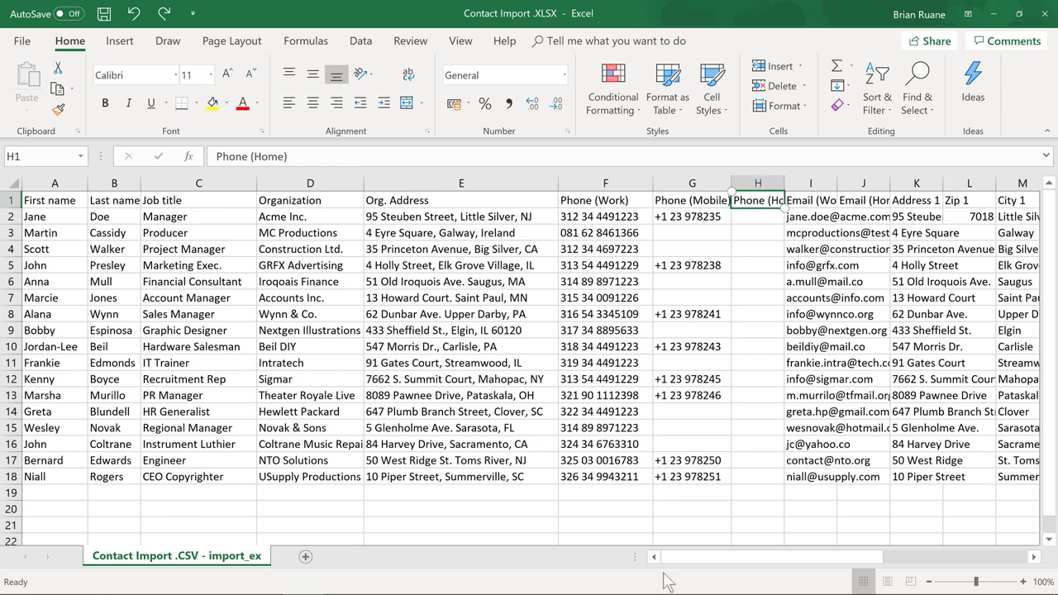
pyautogui.moveTo(699, 562); pyautogui.dragTo(1027, 557)
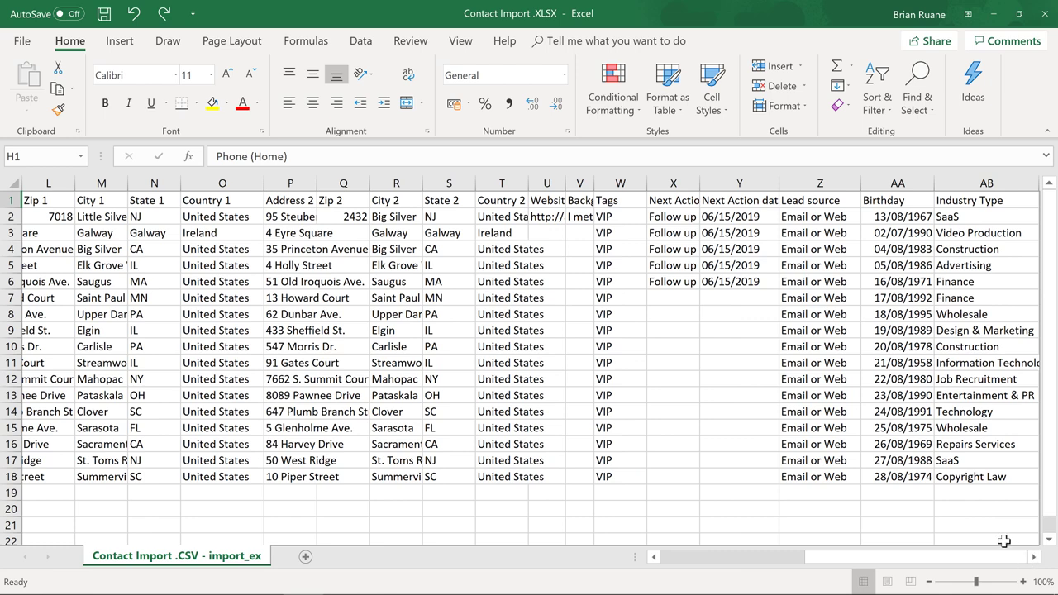
pyautogui.click(986, 183)
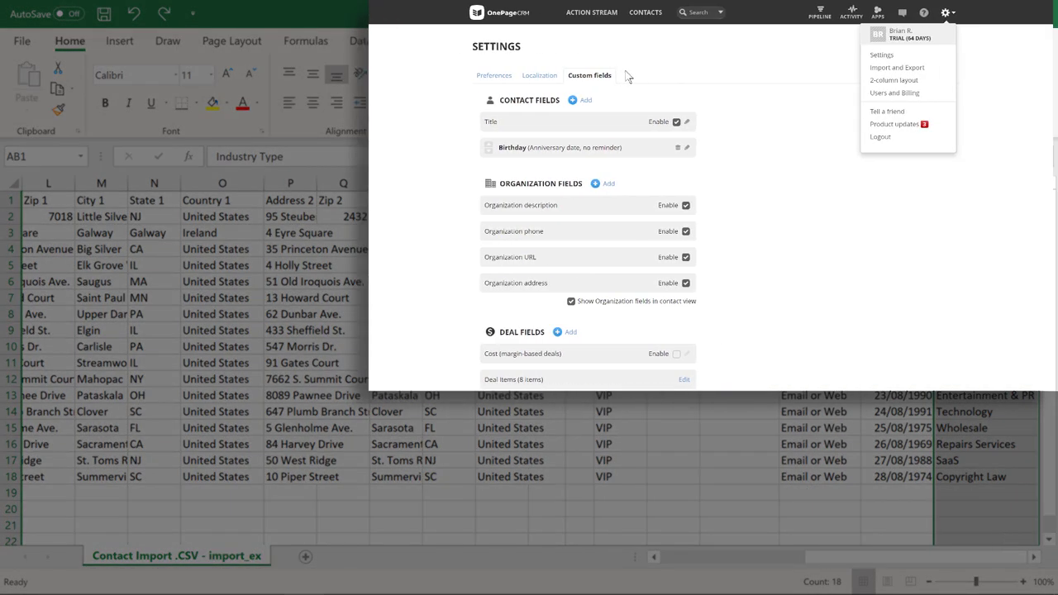
# Create a single-line text organization custom field named 'Industry Type'
pyautogui.click(608, 183)
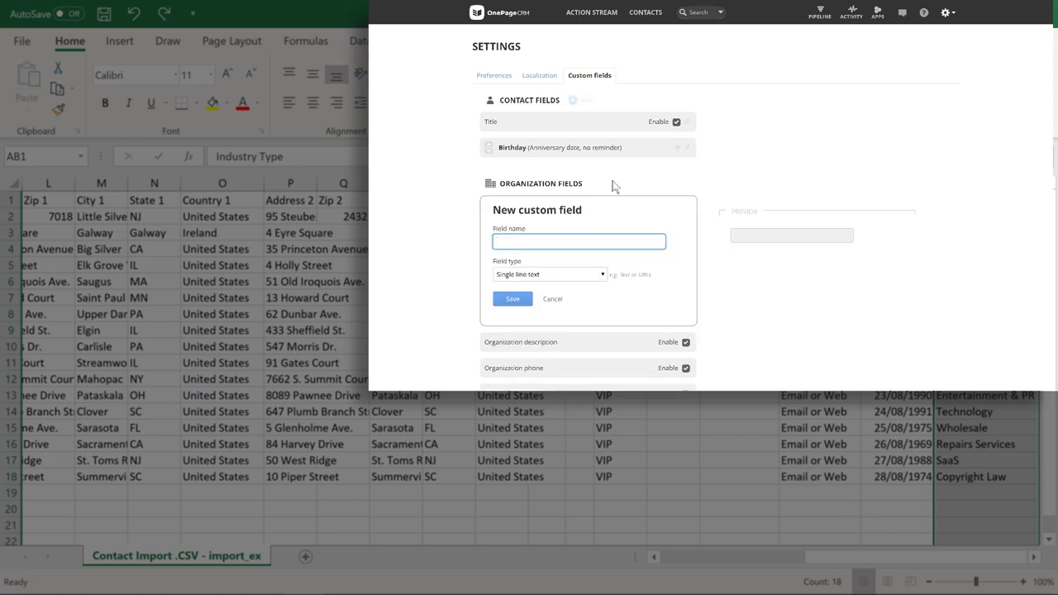
pyautogui.write('Industry Type')
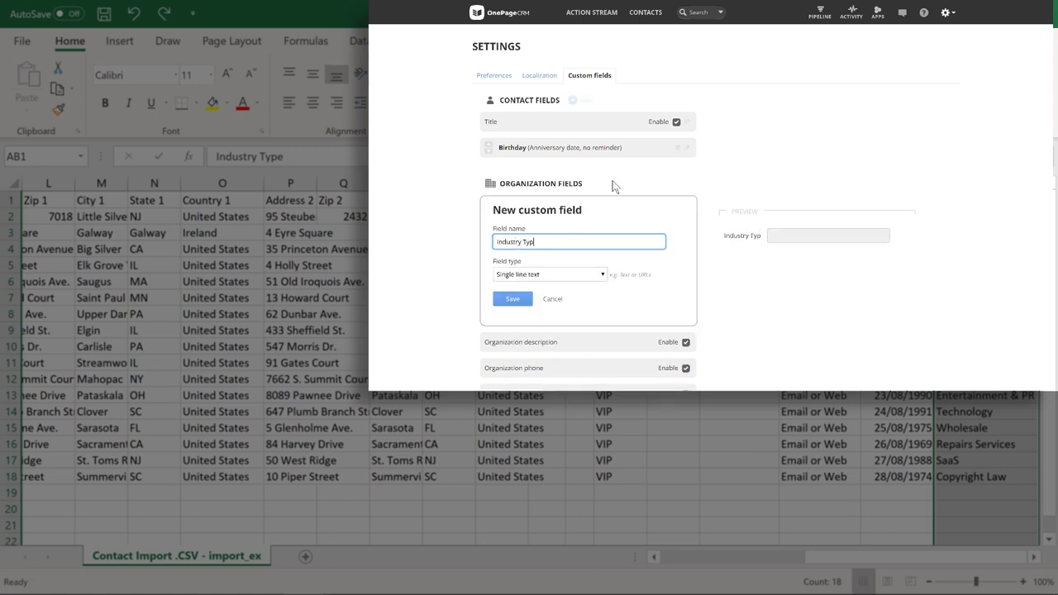
pyautogui.click(510, 300)
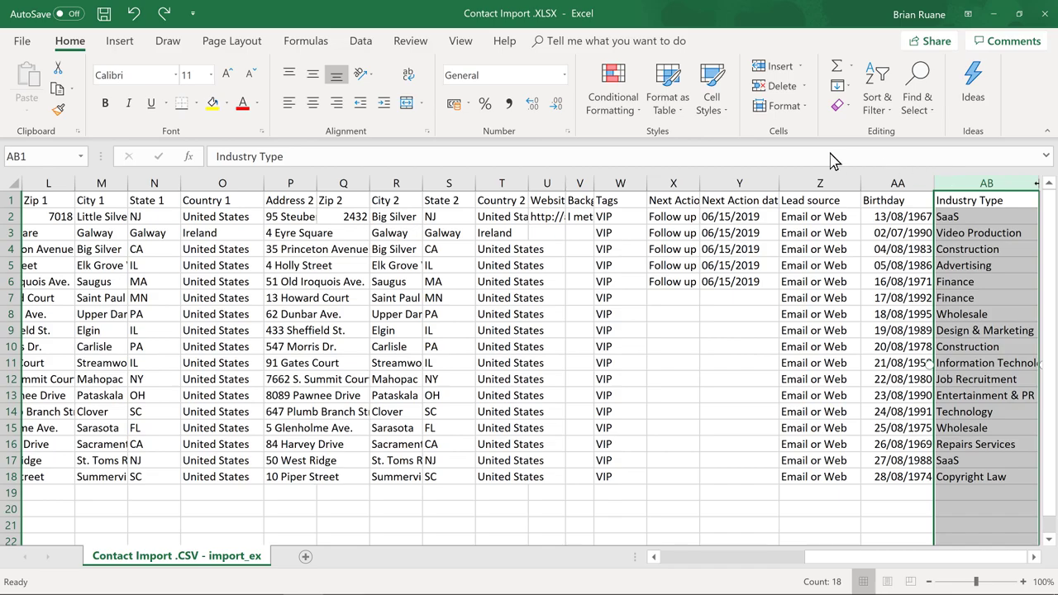
# Save the Contact Import workbook as CSV (Comma delimited) (*.csv)
pyautogui.click(23, 41)
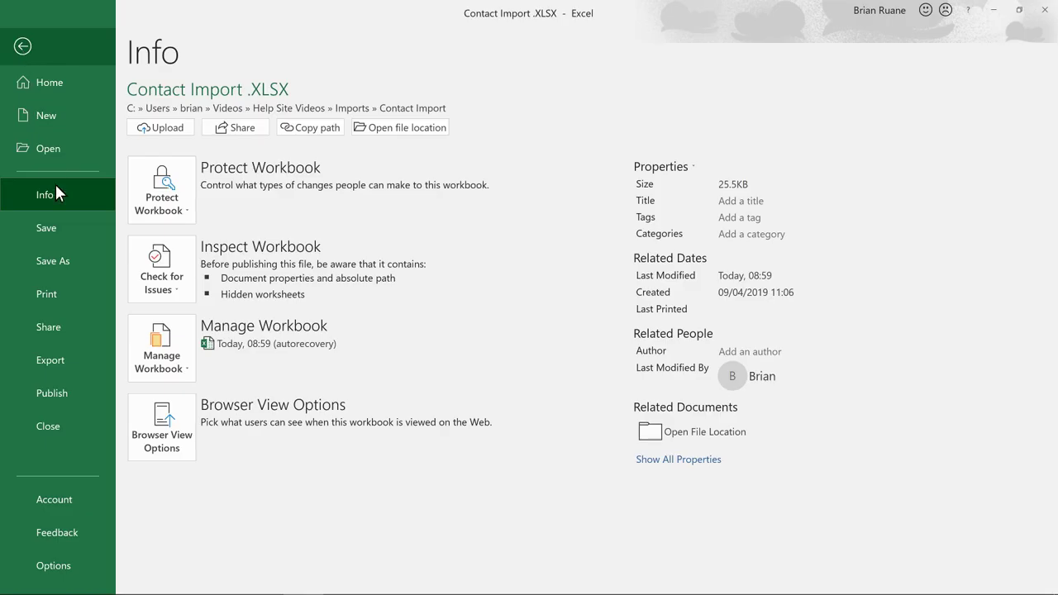
pyautogui.click(74, 263)
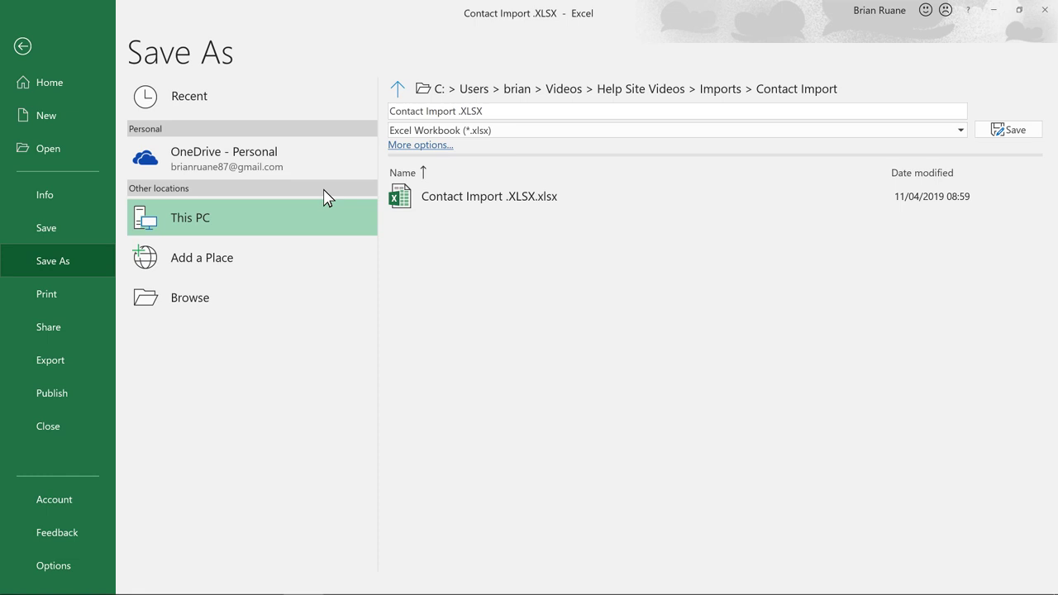
pyautogui.click(527, 137)
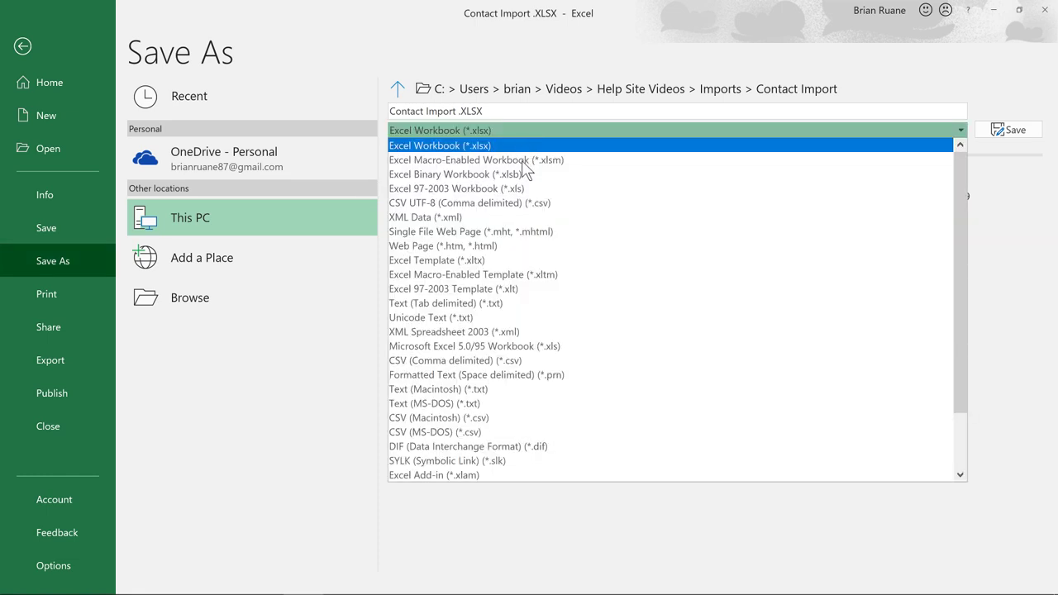
pyautogui.click(526, 362)
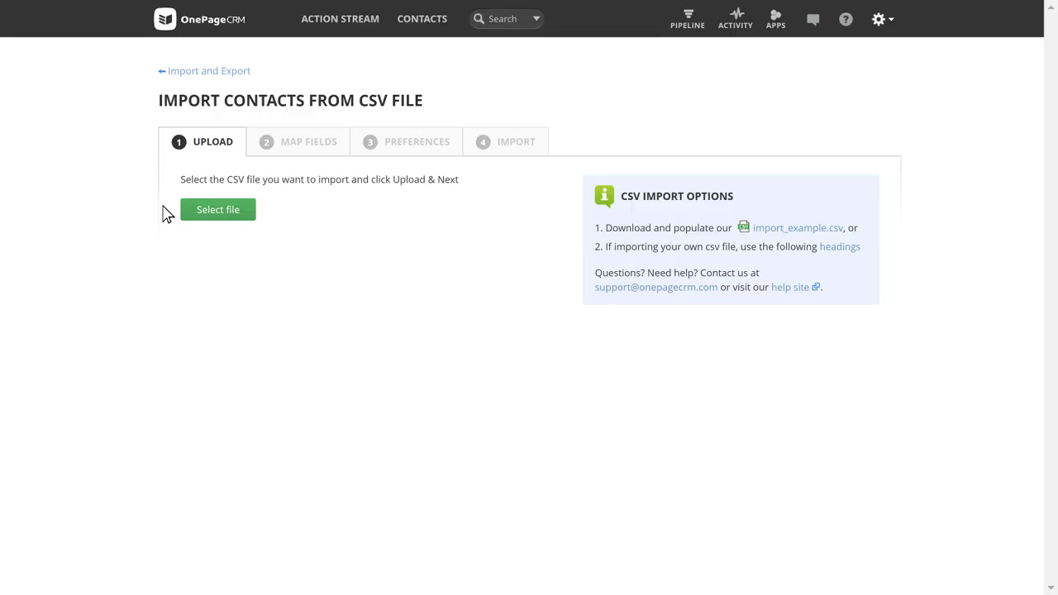
# Upload the CSV file and map the Org. Address column to Organization address
pyautogui.click(218, 210)
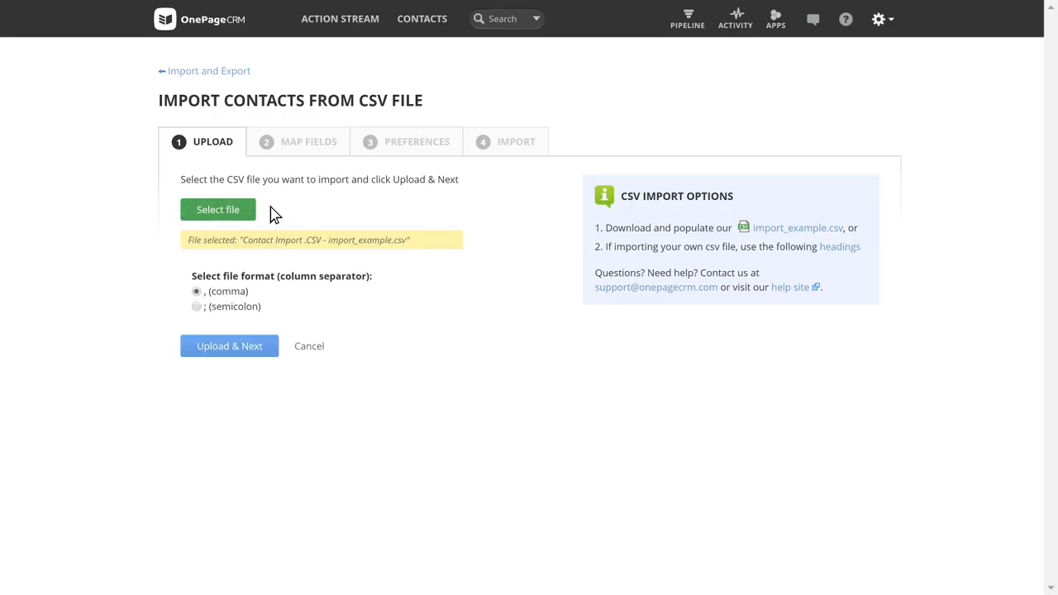
pyautogui.click(219, 355)
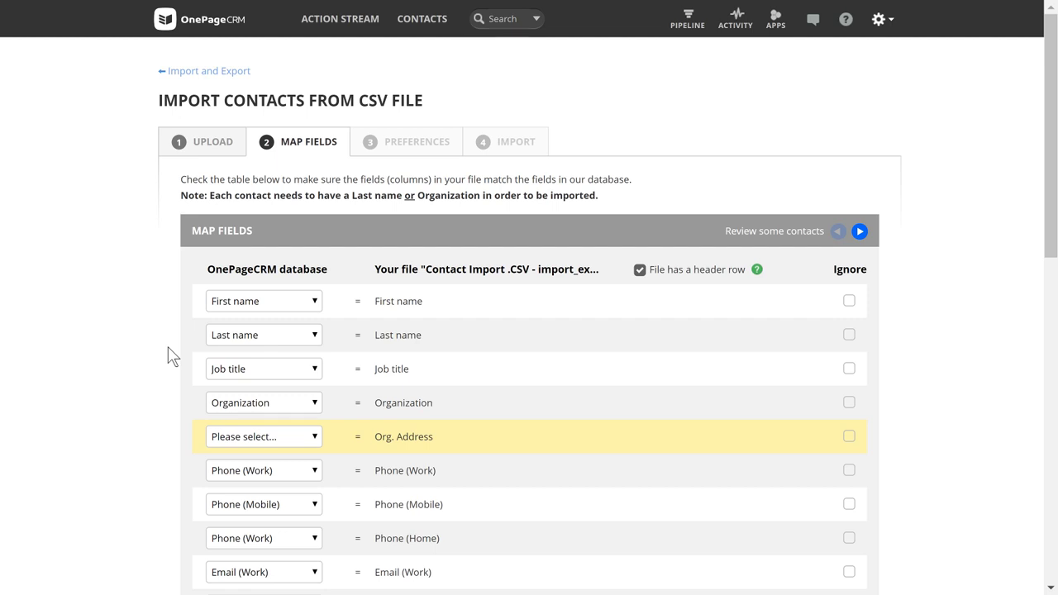
pyautogui.click(312, 444)
pyautogui.scroll(-5, 311, 442)
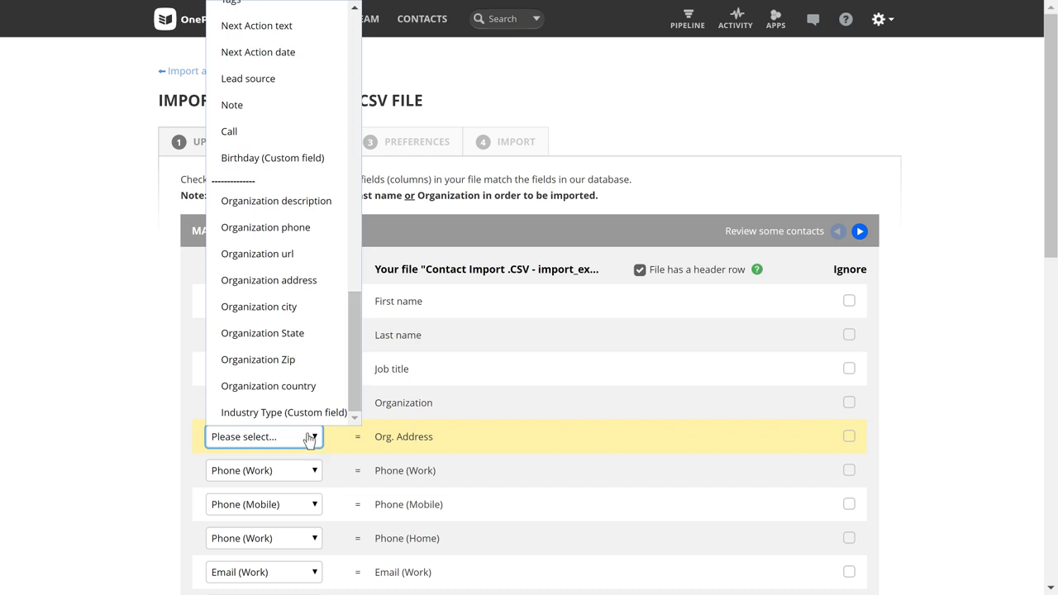
pyautogui.click(309, 283)
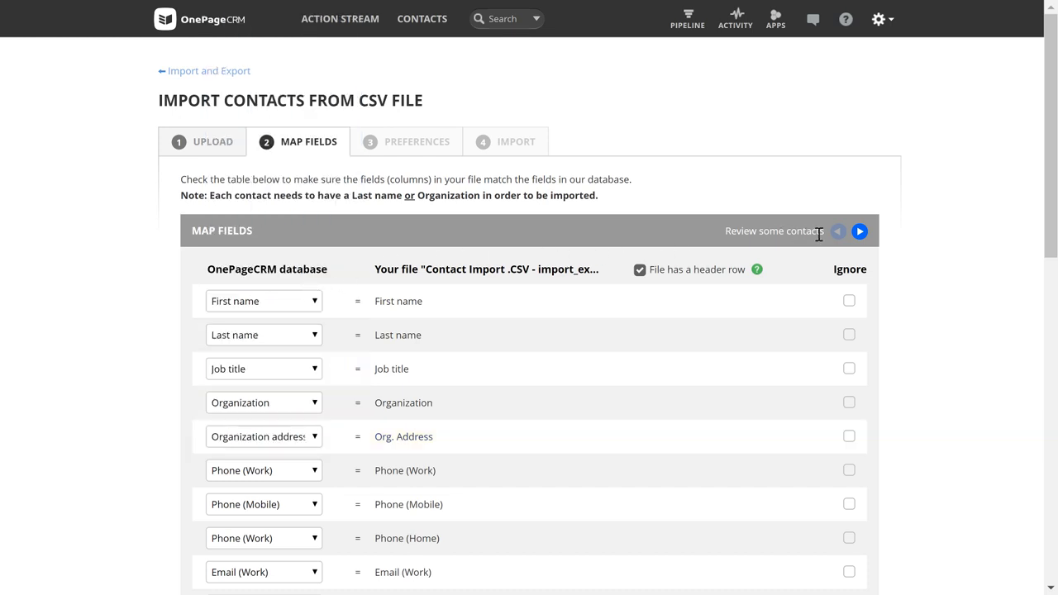
# Preview sample contact values, ignore the Birthday column, and continue to Preferences
pyautogui.click(859, 233)
pyautogui.click(860, 232)
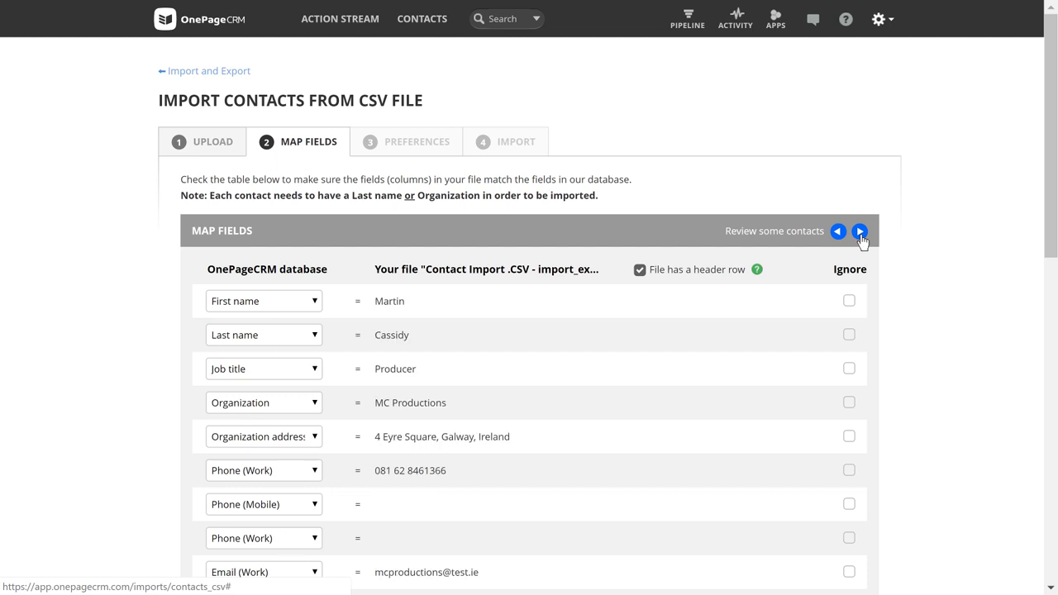
pyautogui.click(837, 232)
pyautogui.click(838, 232)
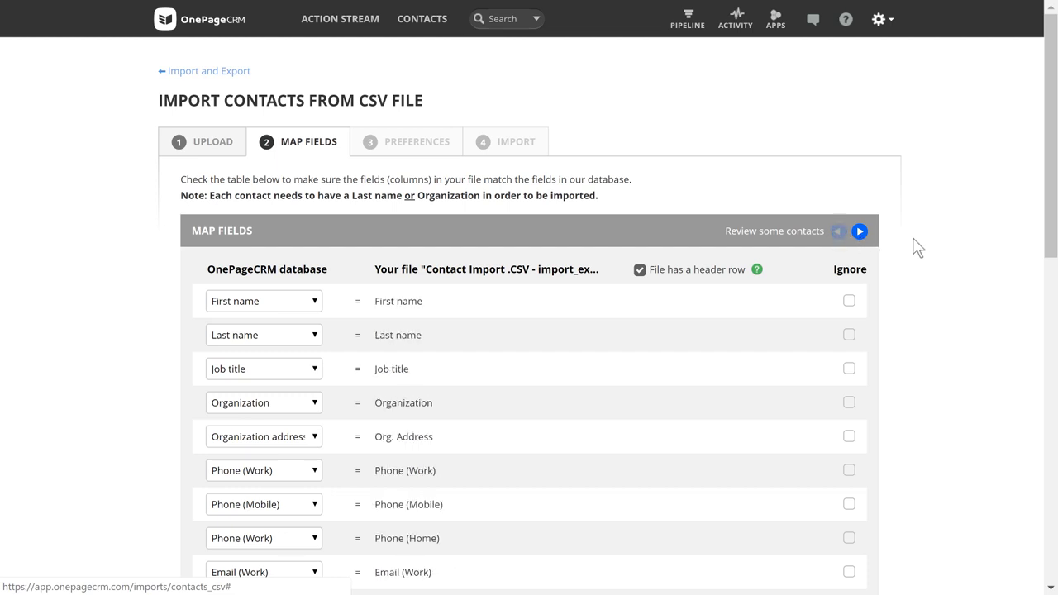
pyautogui.scroll(-10, 916, 247)
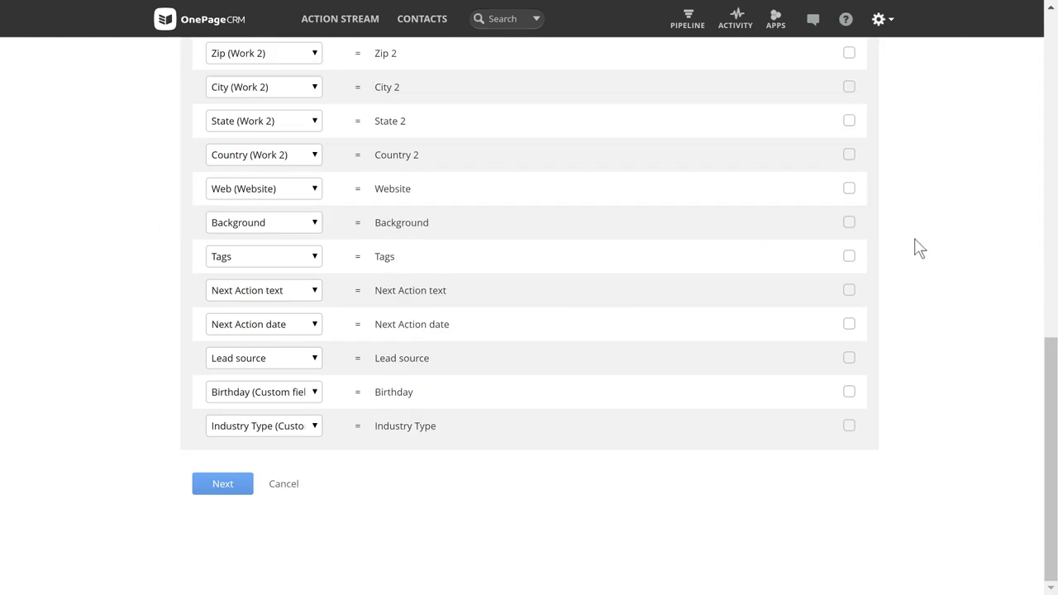
pyautogui.click(848, 392)
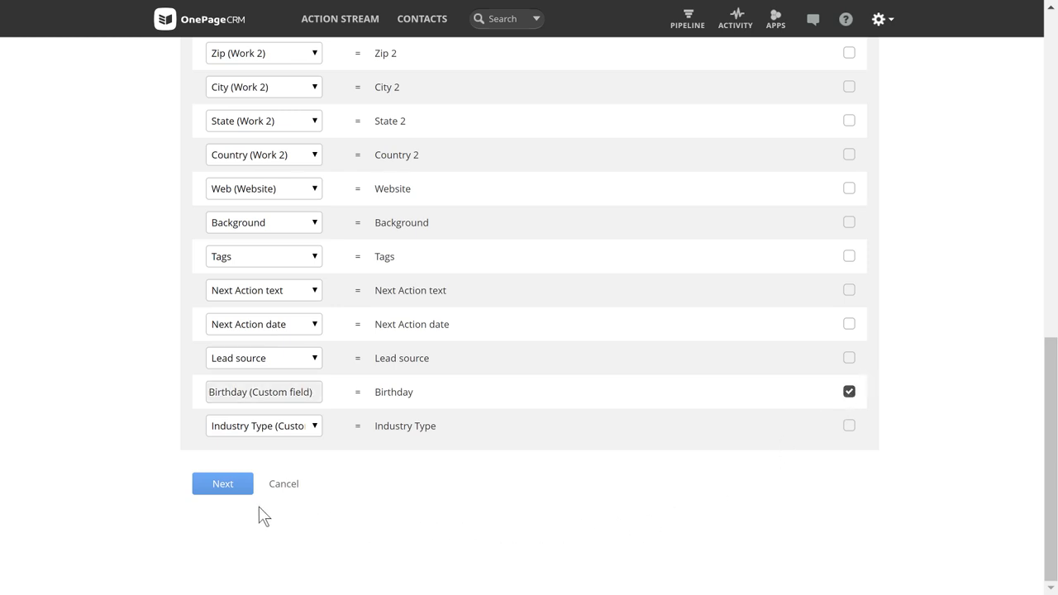
pyautogui.click(234, 501)
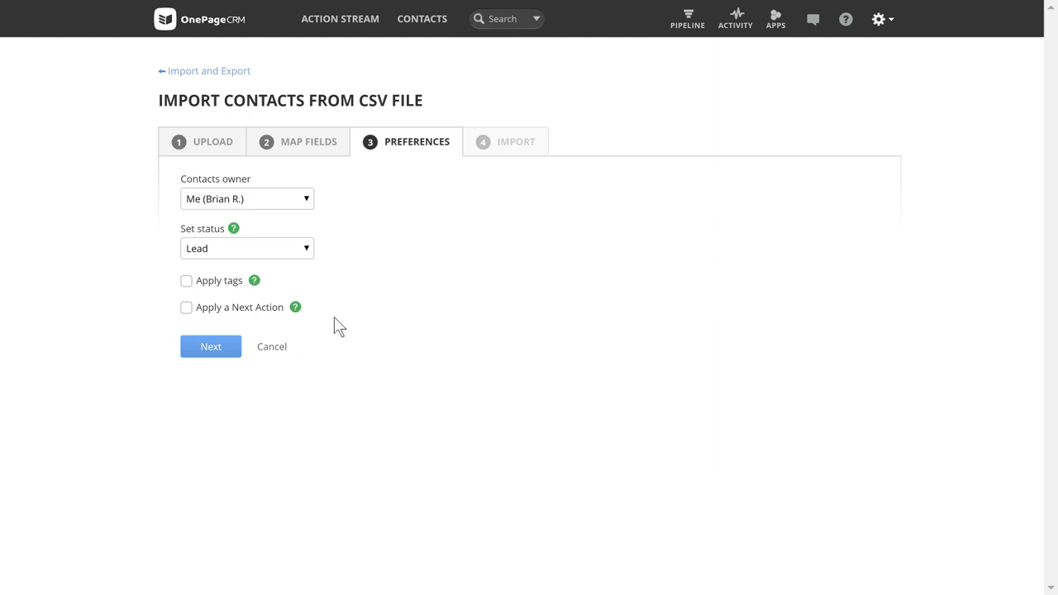
# Keep the current contacts owner and set the imported contacts' status to Prospect
pyautogui.click(307, 201)
pyautogui.click(311, 205)
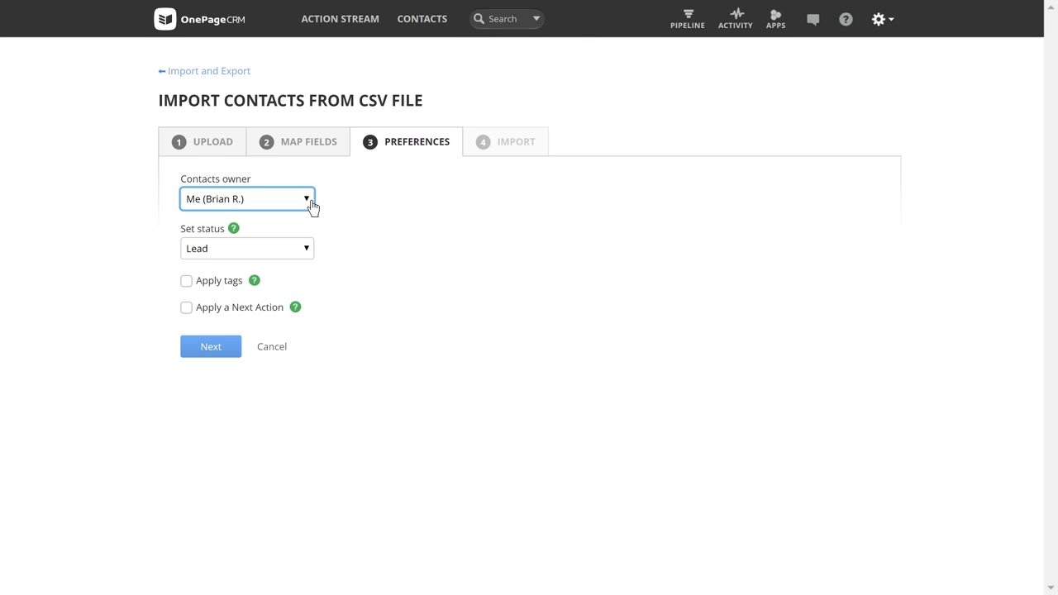
pyautogui.click(307, 249)
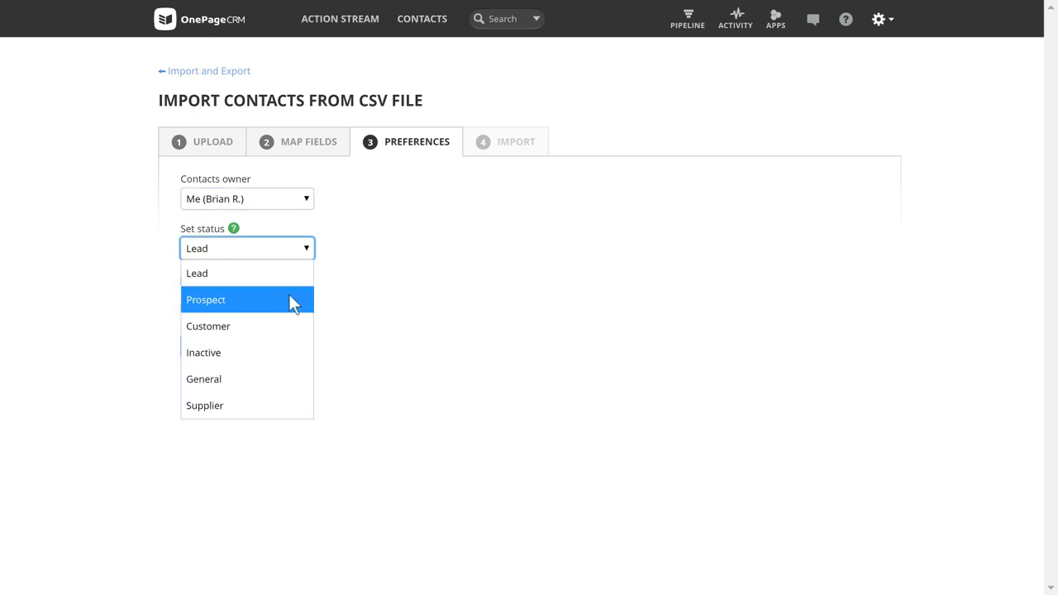
pyautogui.click(290, 301)
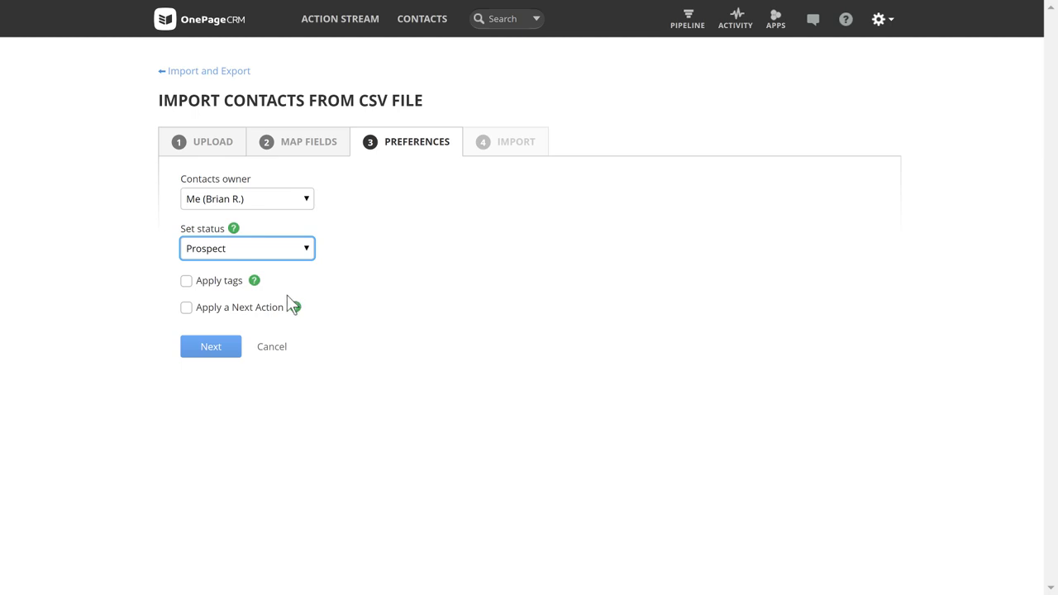
# Apply the Expo 101 tag and next action 'Follow up after trade show', then continue
pyautogui.click(186, 284)
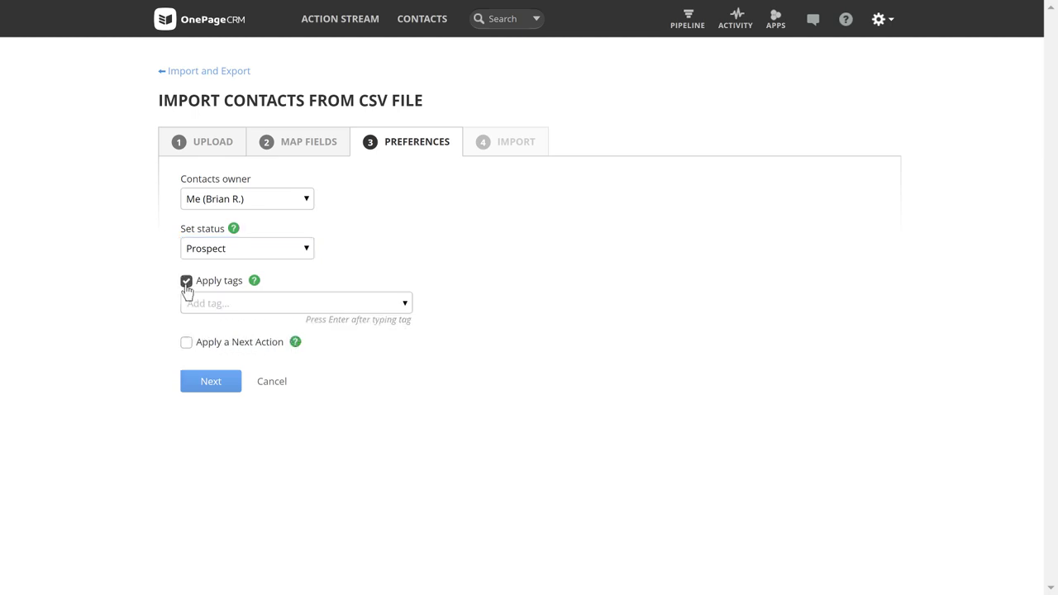
pyautogui.click(179, 305)
pyautogui.write('Ex')
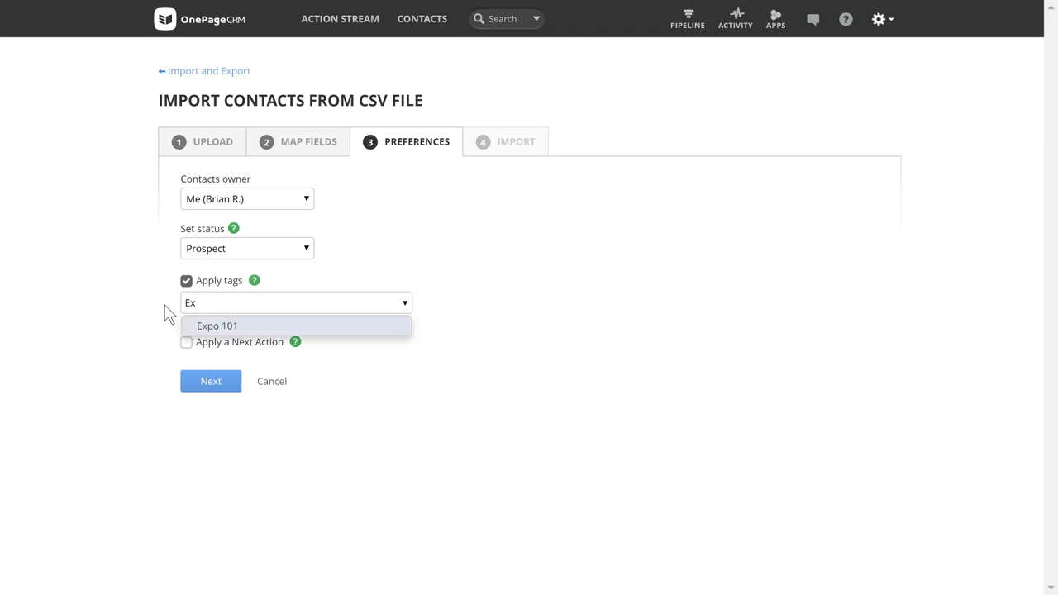
pyautogui.press('Return')
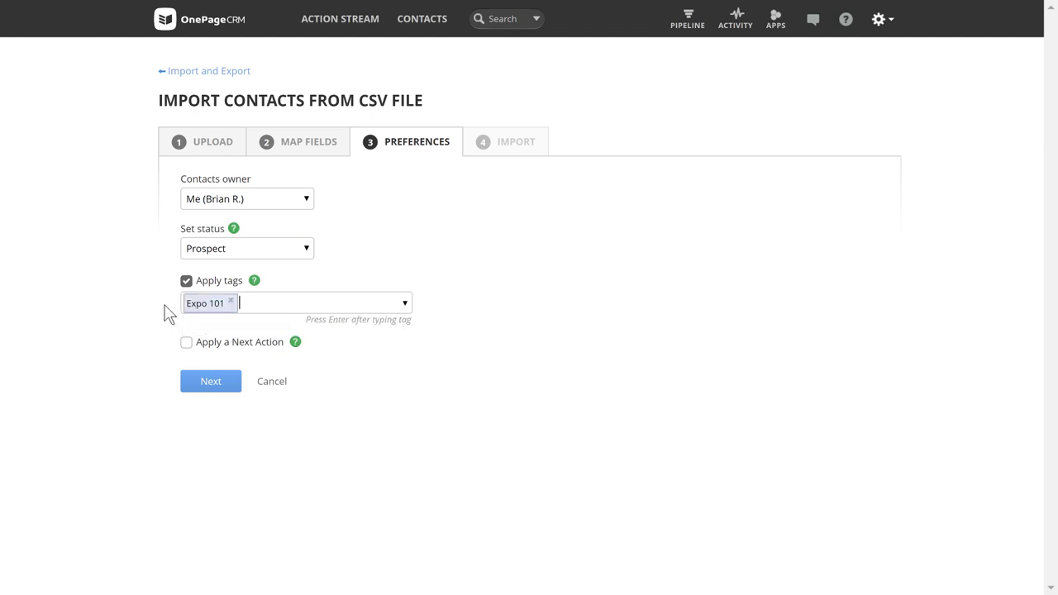
pyautogui.click(185, 342)
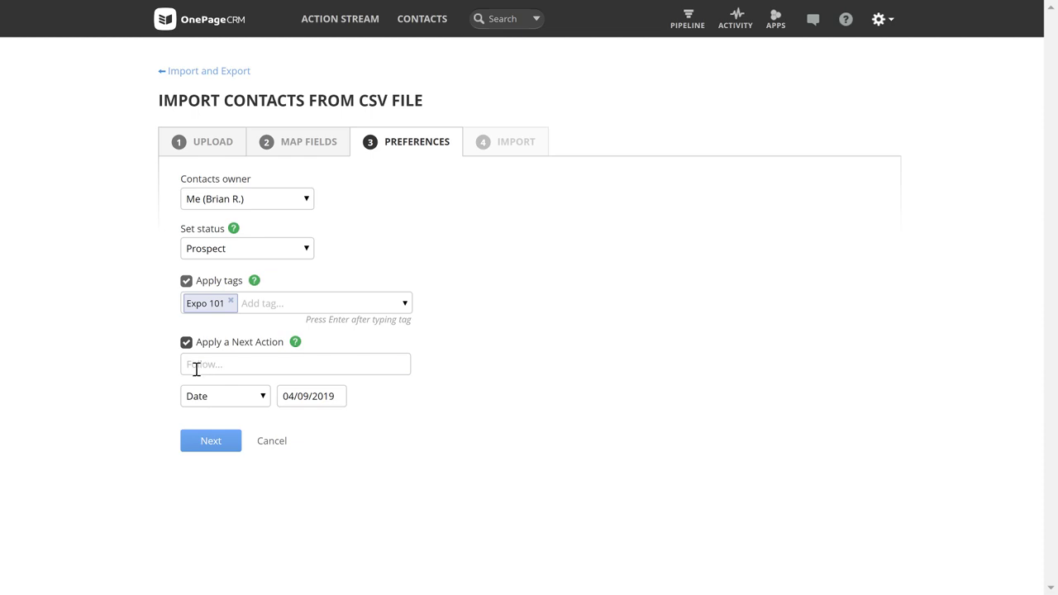
pyautogui.click(196, 367)
pyautogui.write('Follow up ')
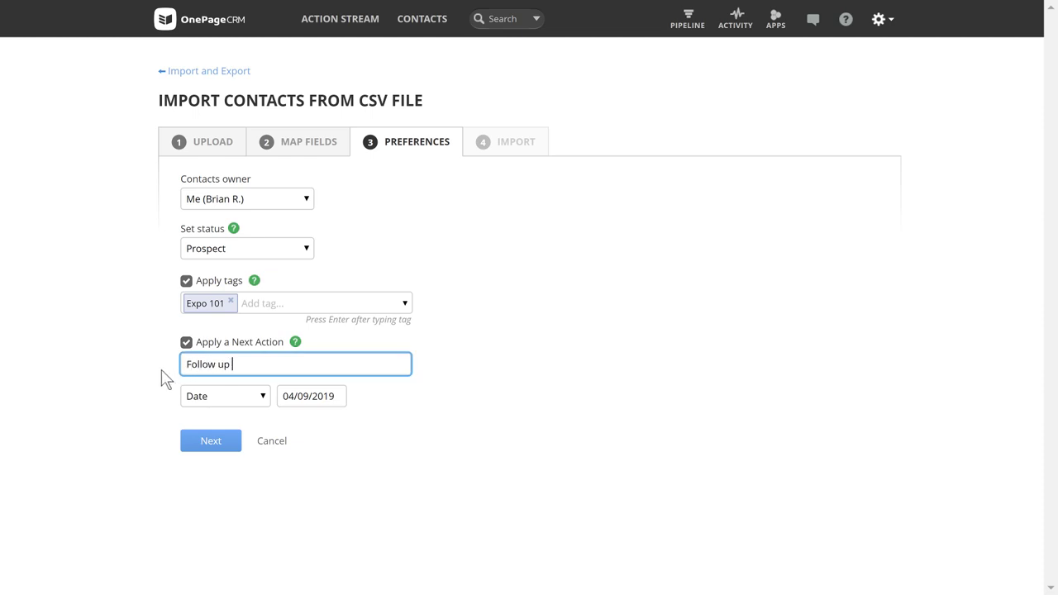
pyautogui.write('after trade show')
pyautogui.click(193, 449)
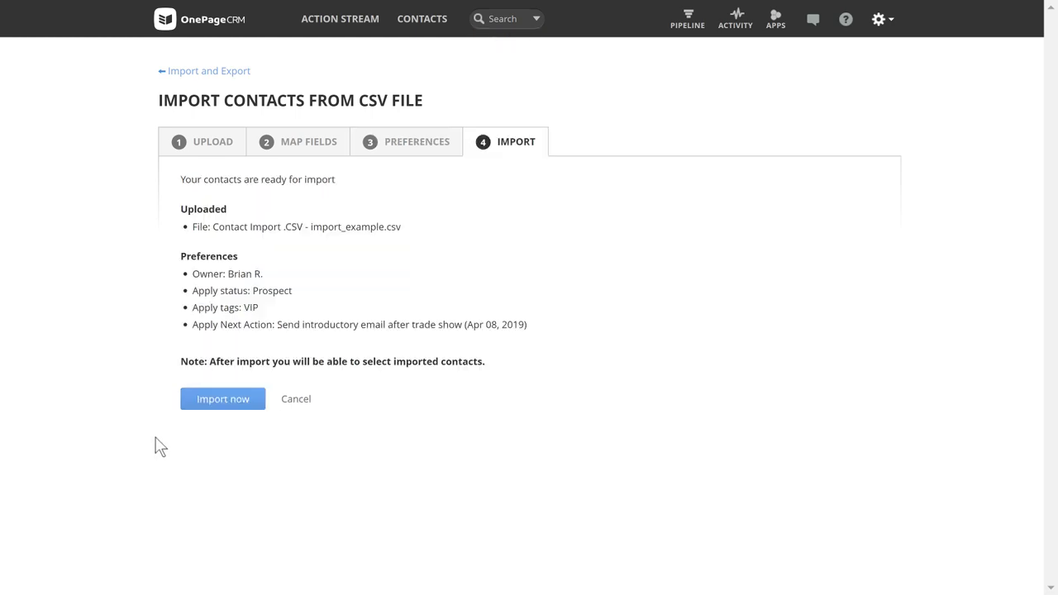
# Run the import and open its 17 contacts from the Import / Export history
pyautogui.click(200, 403)
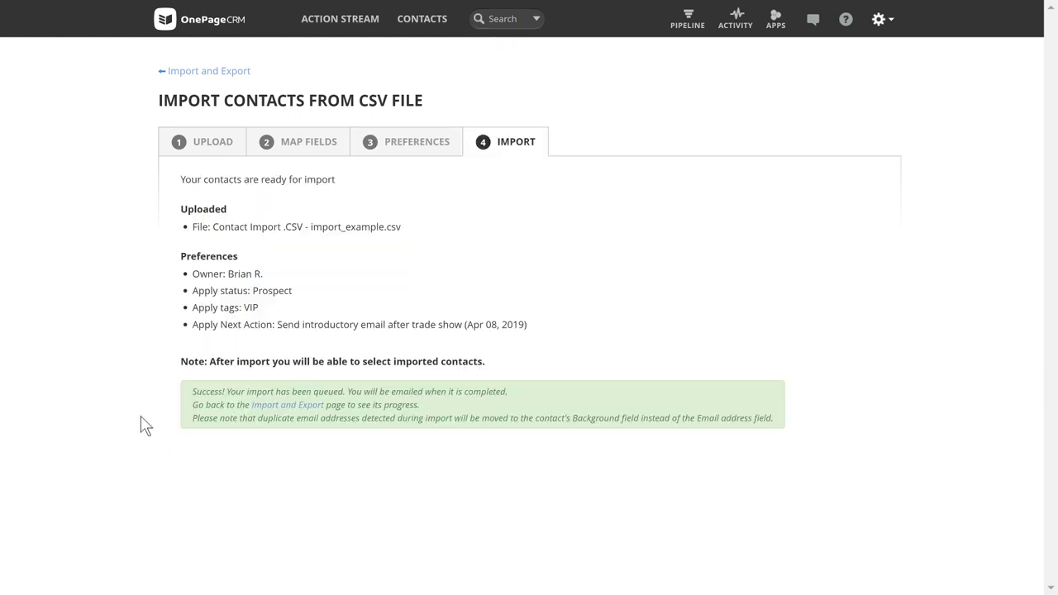
pyautogui.click(276, 407)
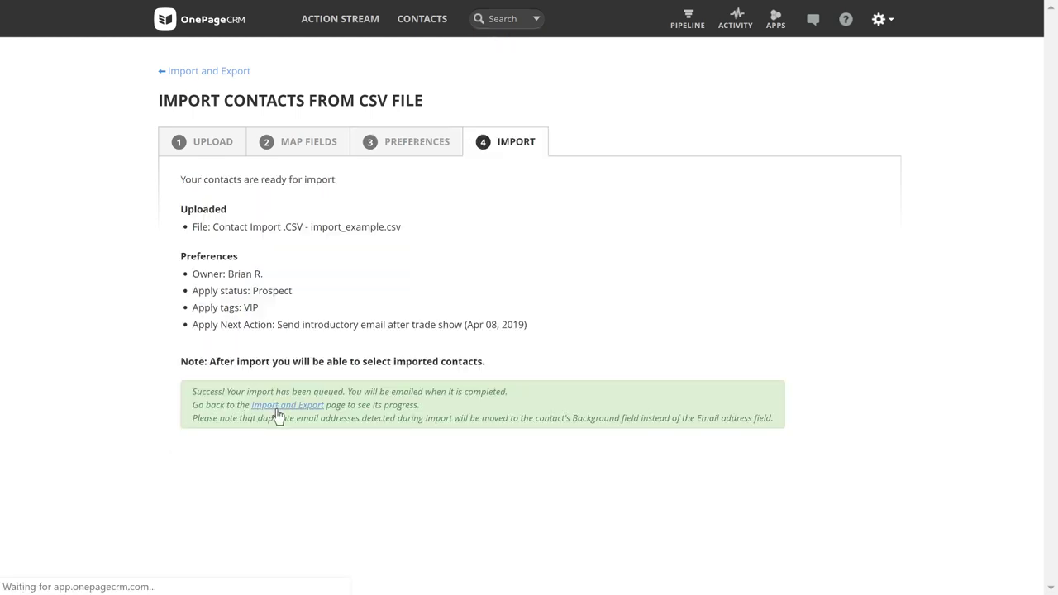
pyautogui.scroll(-3, 114, 427)
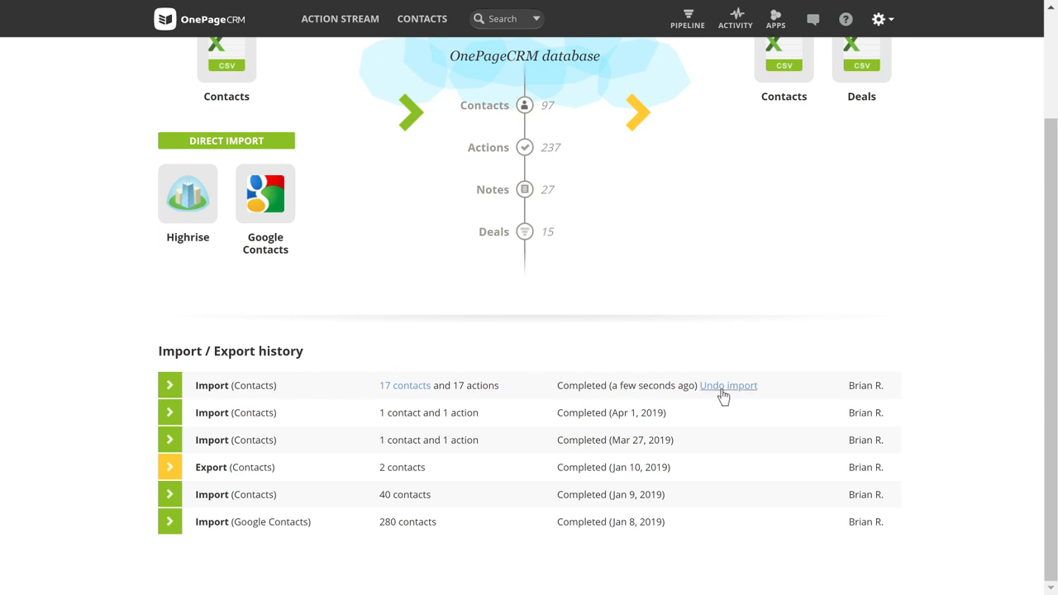
pyautogui.click(422, 386)
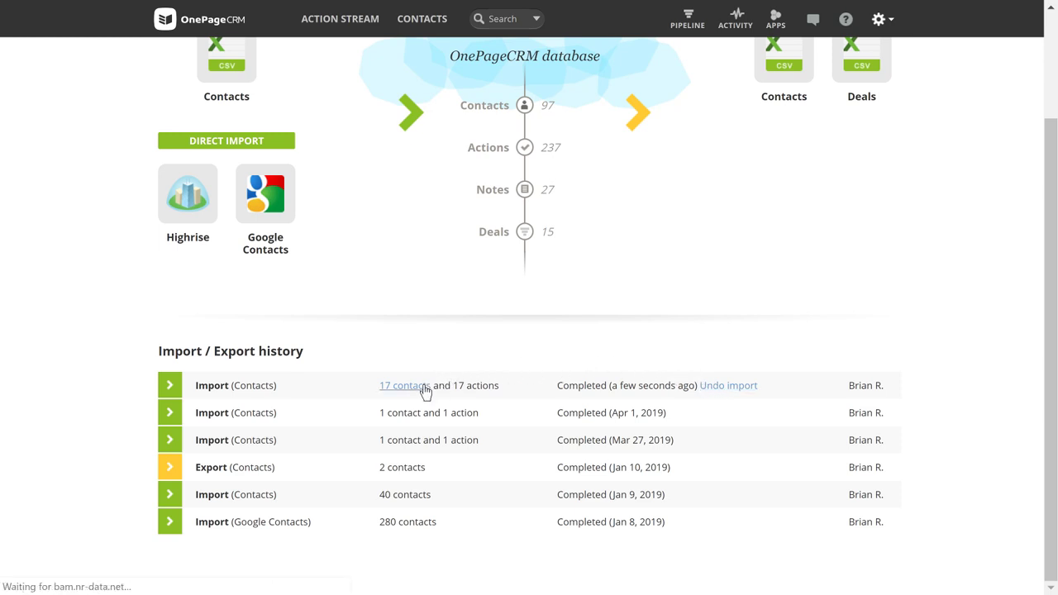